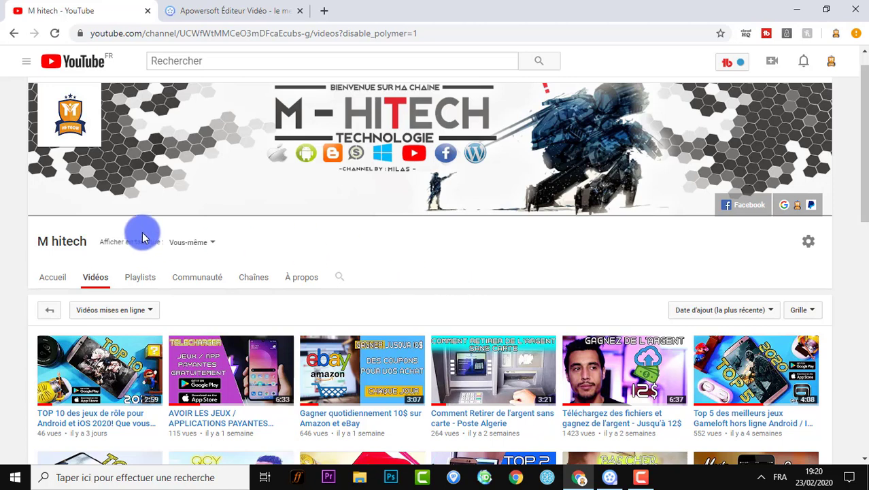
Step: Review the ApowerEdit product page on the Apowersoft site down to its technical specifications
click(173, 11)
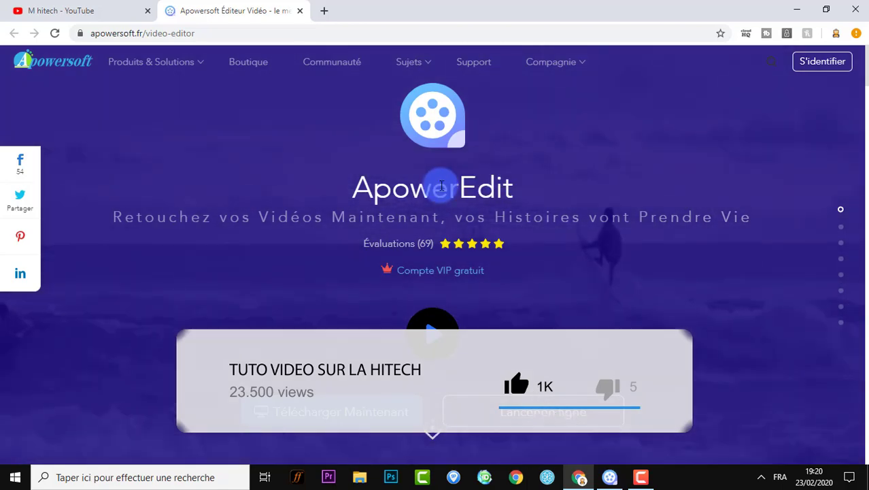
double_click(378, 188)
click(609, 165)
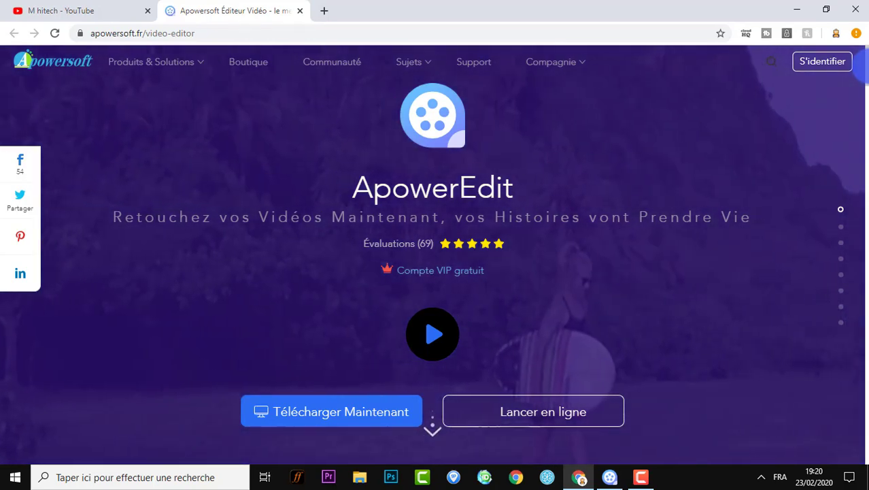
scroll(434, 255, down, 4)
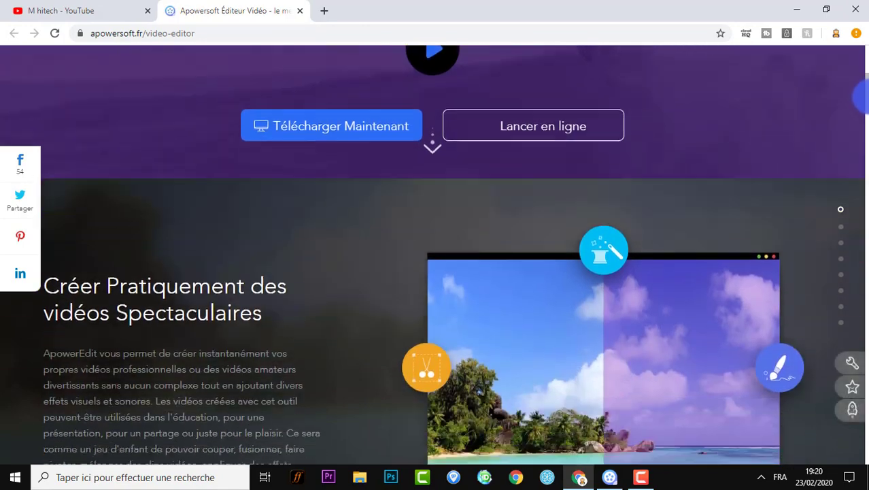
scroll(434, 255, down, 5)
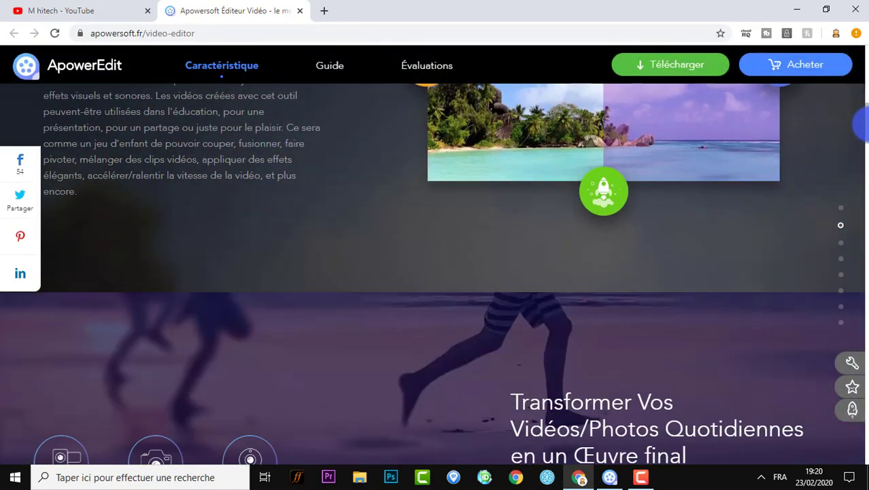
drag(861, 122, 860, 371)
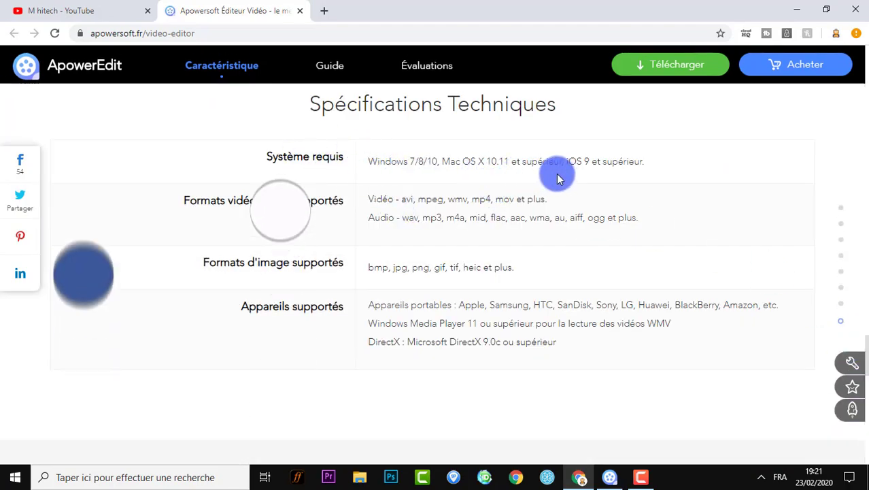
scroll(557, 178, up, 1)
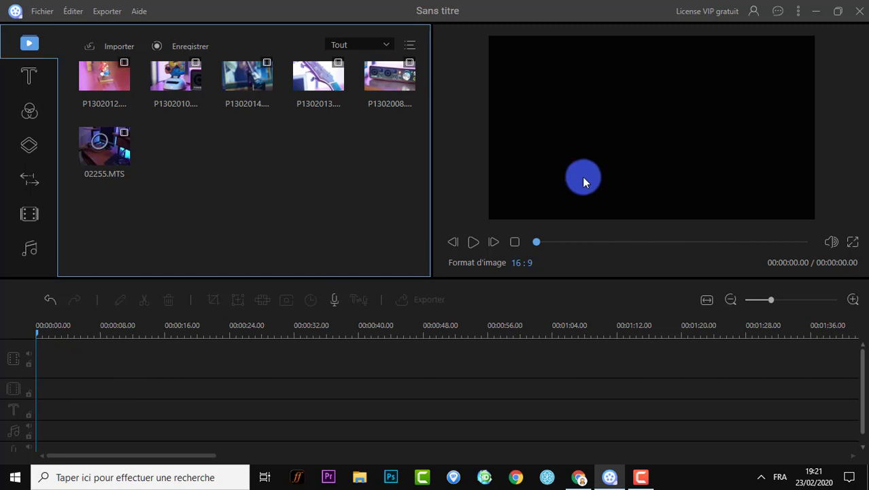
Step: Place the P1302008 clip at the start of the main video track and set its speed to 1.3x
click(119, 47)
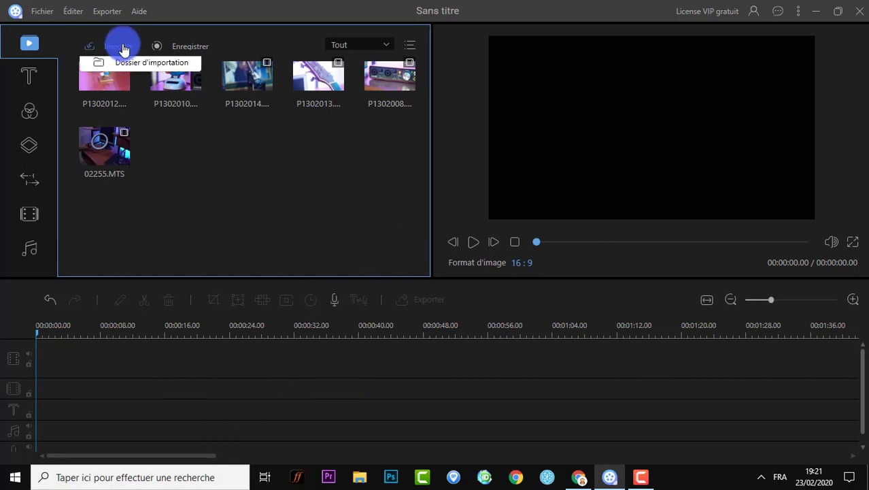
click(323, 91)
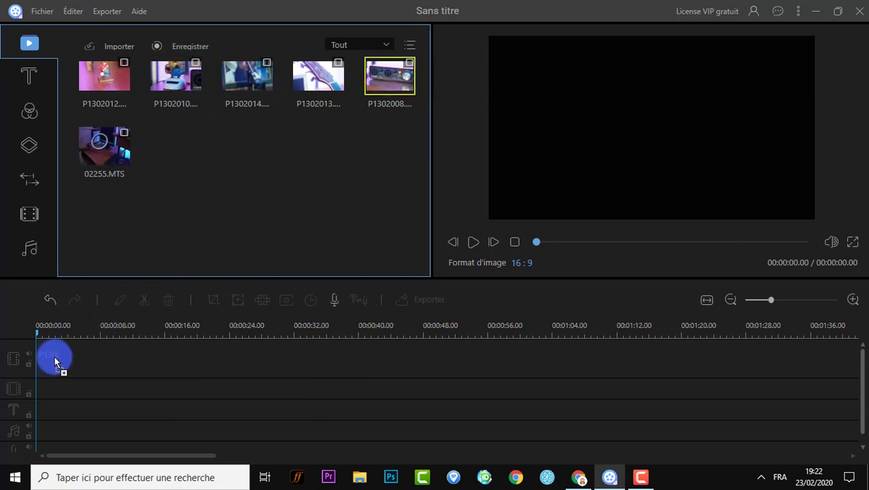
drag(54, 362, 58, 359)
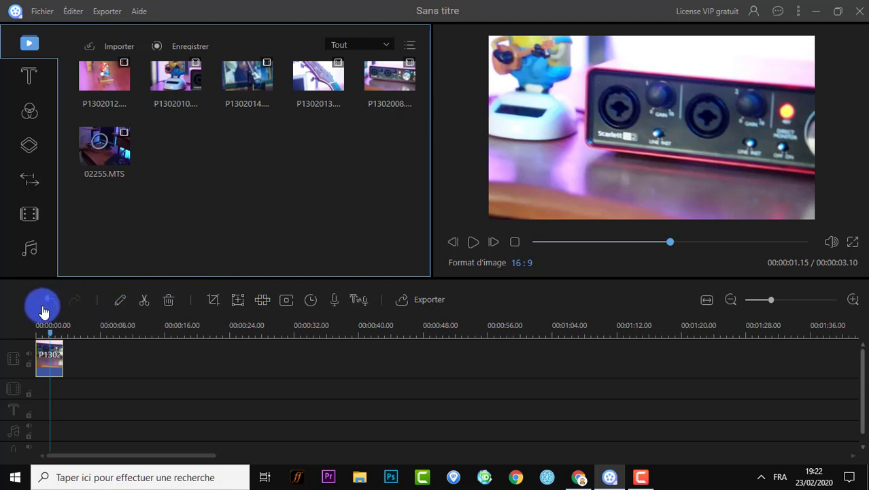
double_click(50, 361)
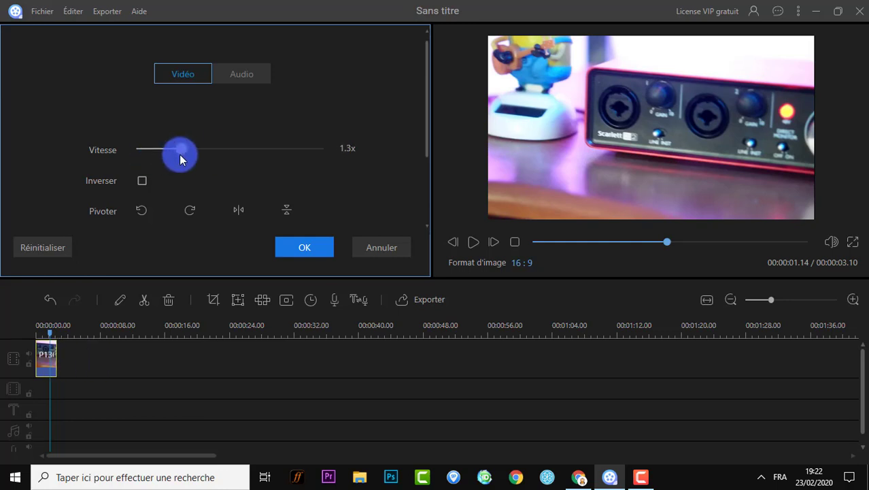
click(236, 68)
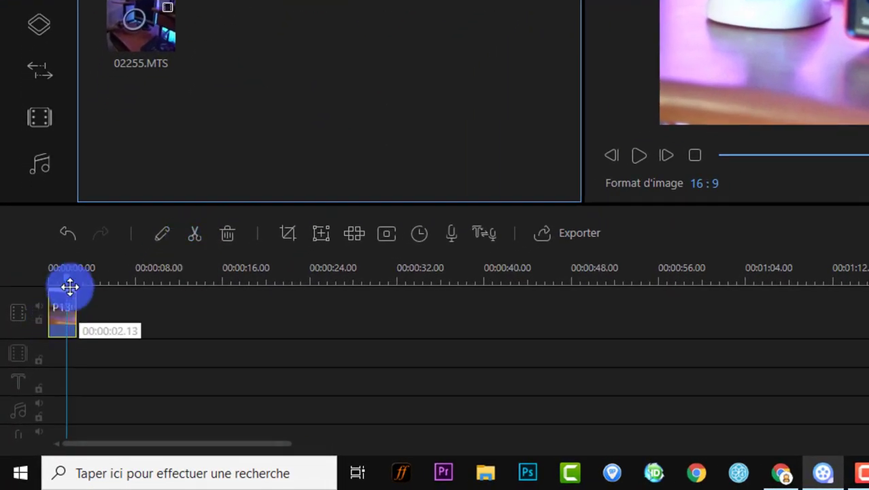
Step: Split the P1302008 clip near its midpoint
drag(68, 276, 63, 276)
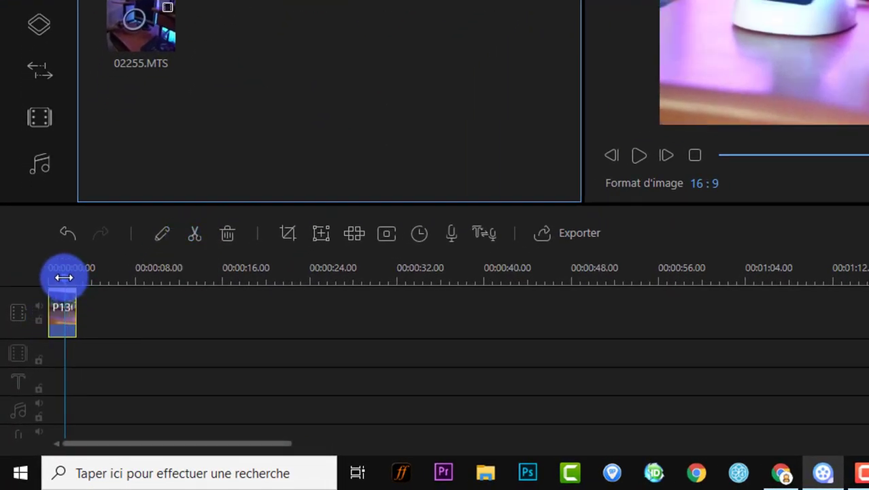
click(194, 238)
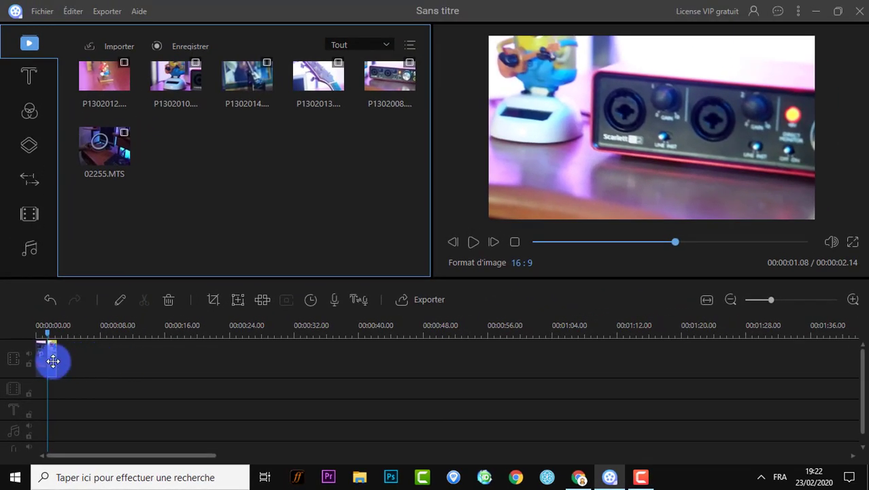
Step: Crop the second part of the split clip to a smaller frame around the audio interface's monitor knob
click(51, 361)
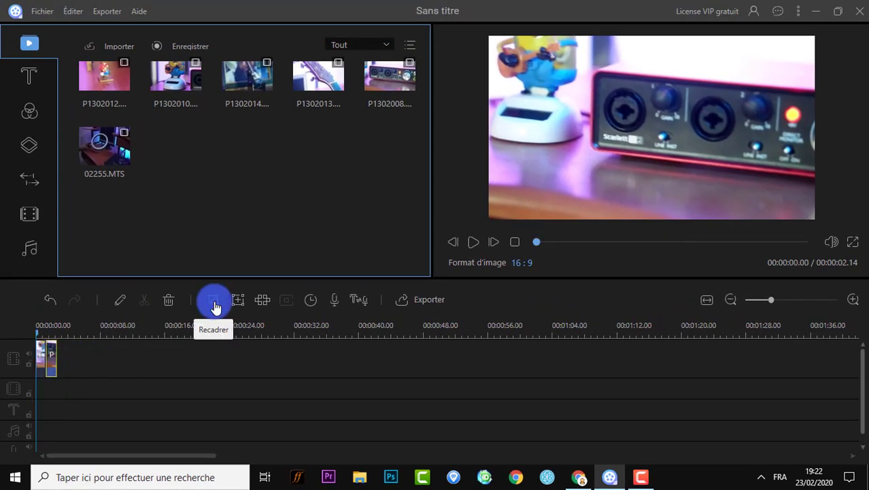
click(51, 361)
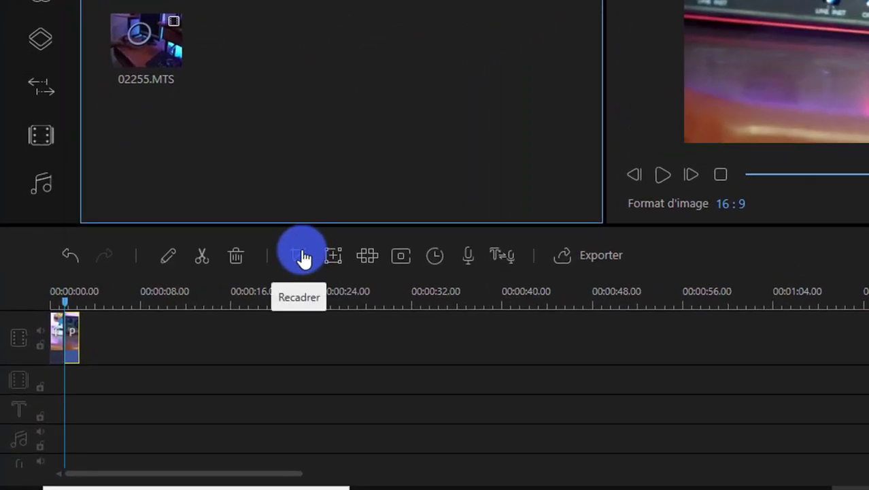
click(306, 257)
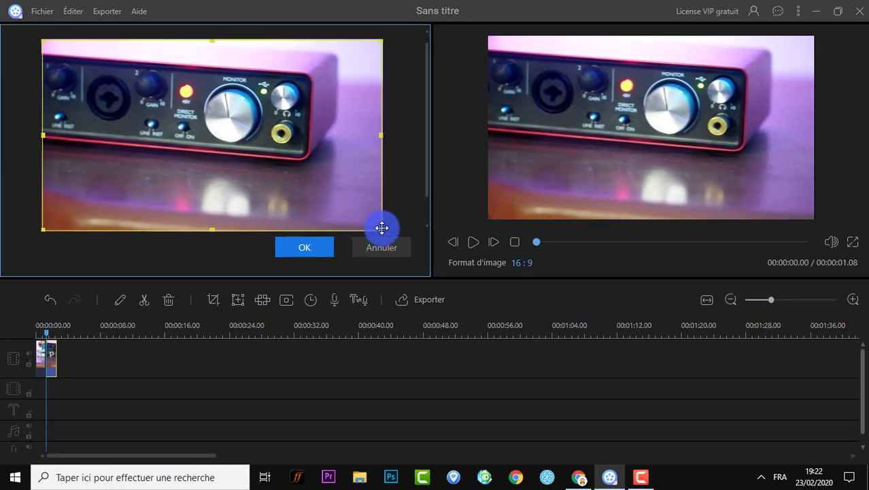
drag(383, 229, 302, 160)
drag(227, 100, 286, 116)
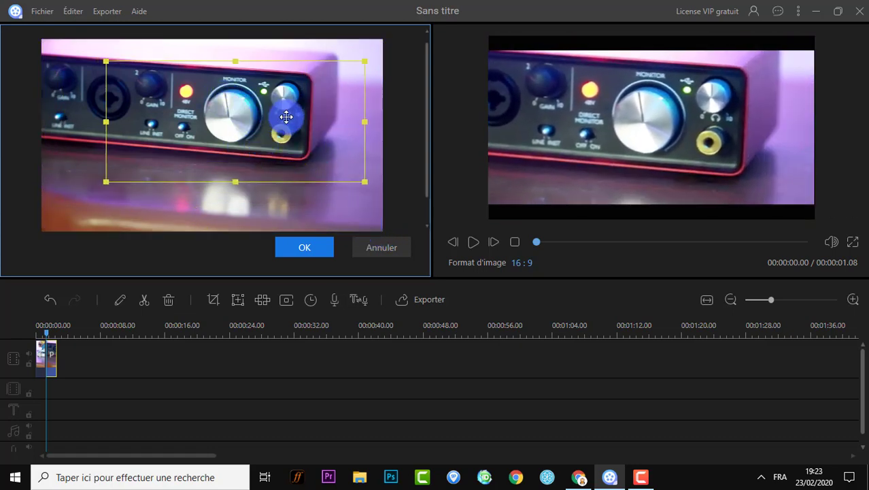
Step: Delete the second part of the split P1302008 clip
click(172, 304)
click(41, 363)
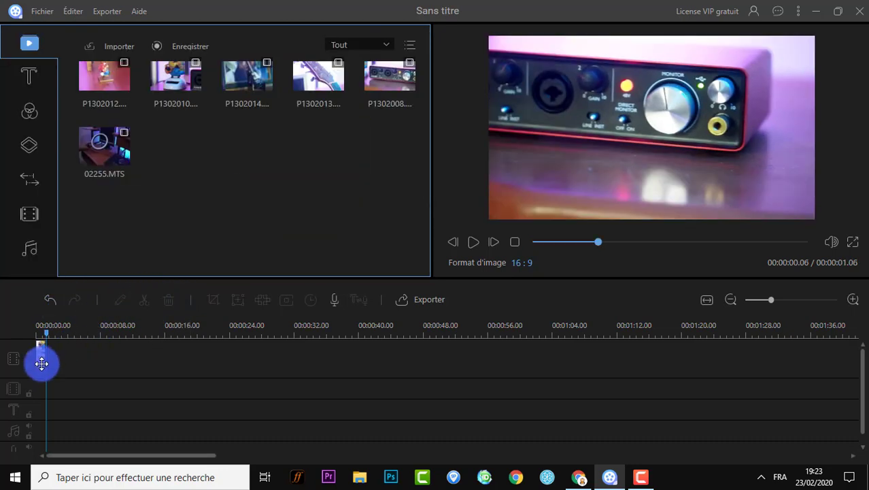
Step: Apply a zoom to the remaining P1302008 clip with its frame over the front of the audio interface, and preview it
click(40, 356)
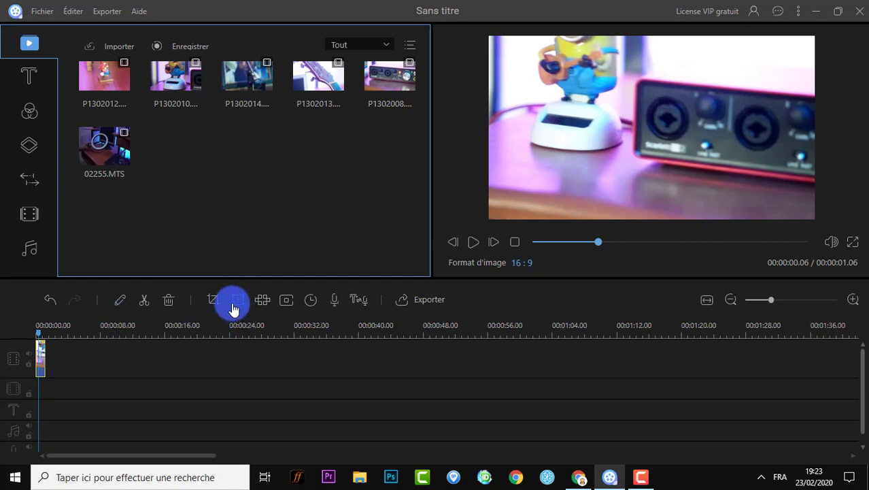
click(235, 305)
drag(234, 131, 272, 122)
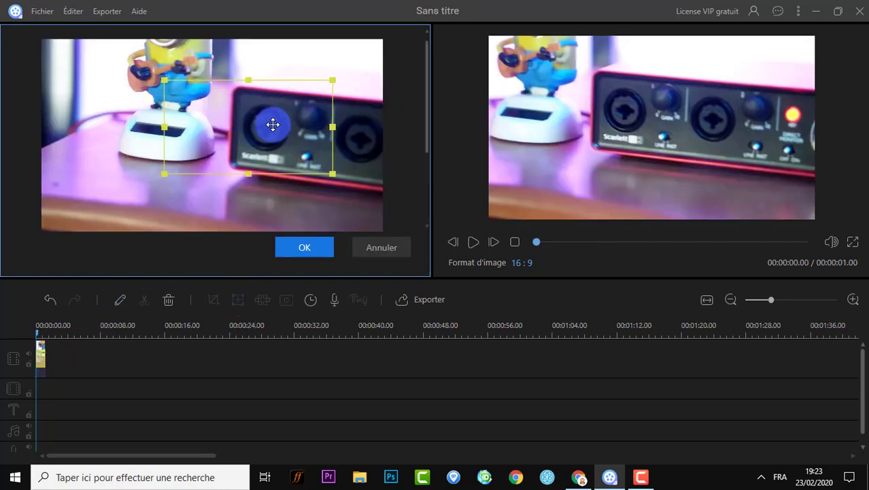
click(303, 257)
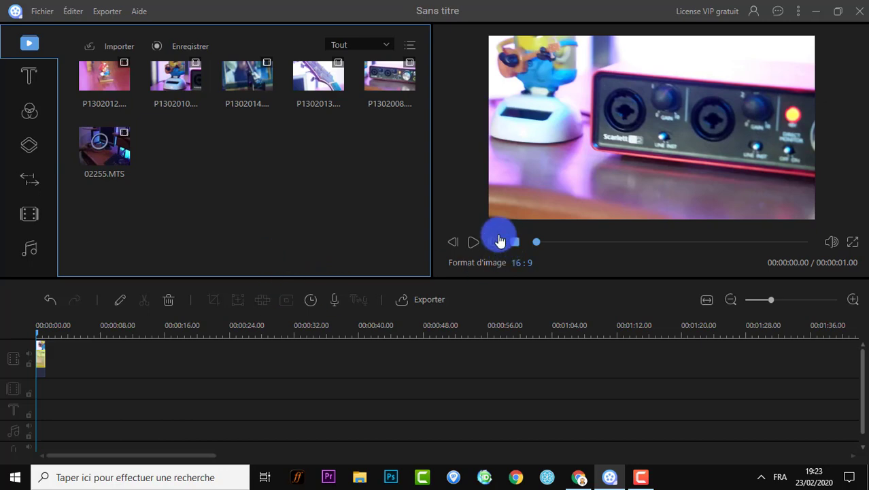
click(473, 244)
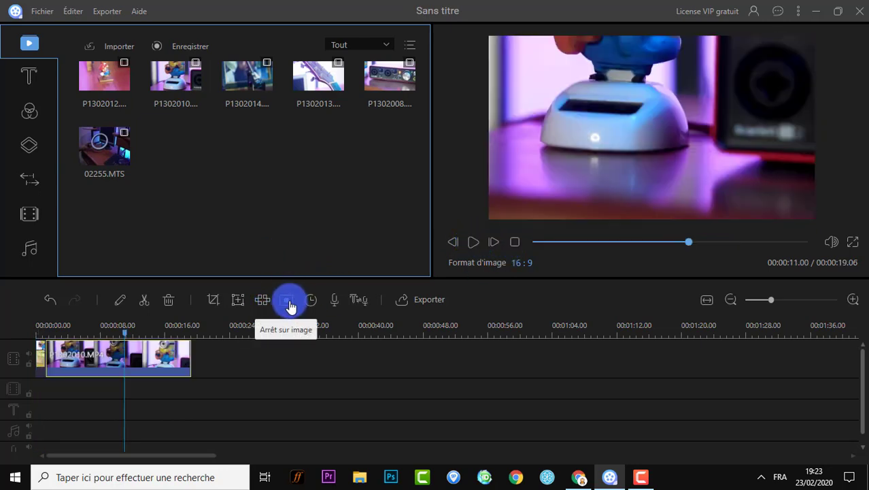
Step: Insert a freeze frame into the P1302010 clip at 00:00:11.00 and delete the inserted still
click(289, 301)
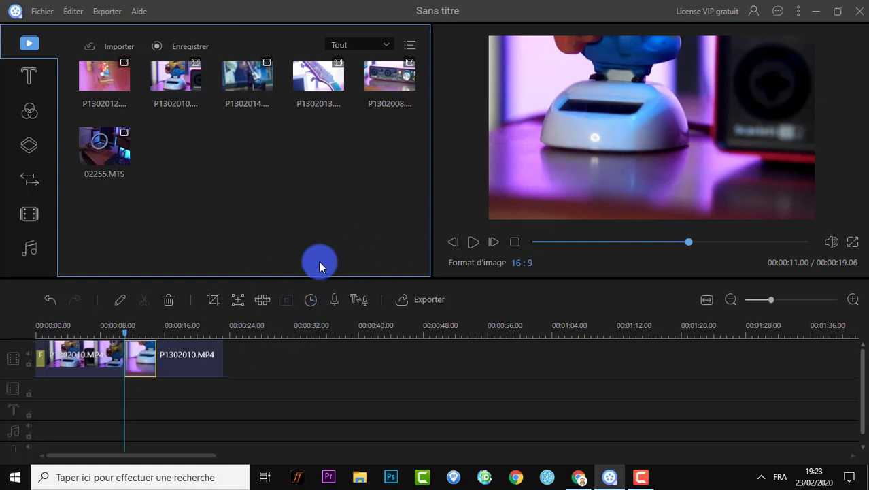
key(Delete)
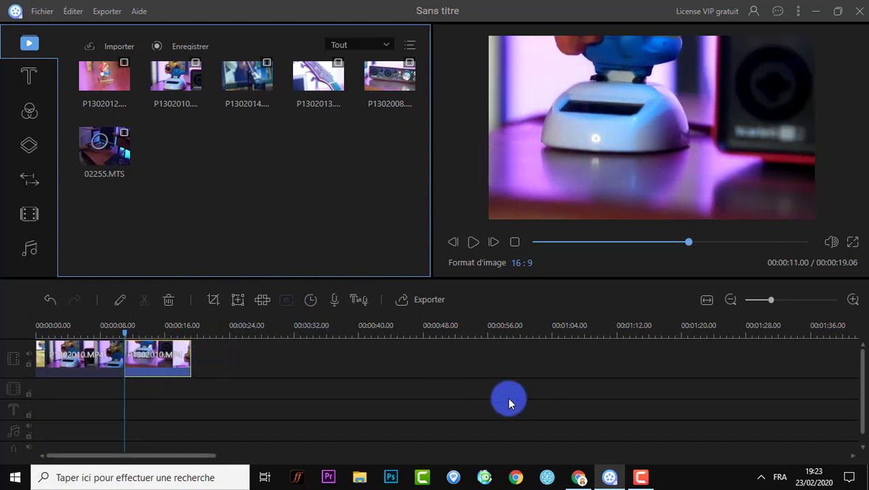
Step: Check the duration setting of the second P1302010 segment
click(310, 303)
click(449, 228)
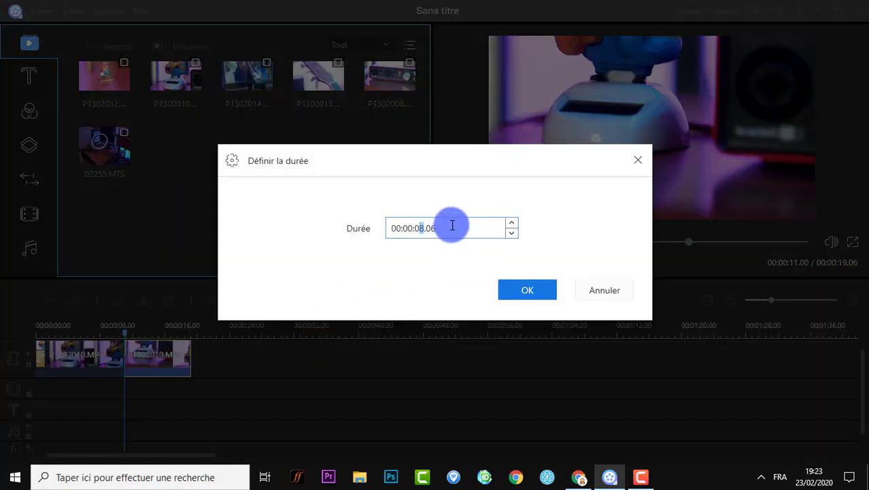
click(505, 291)
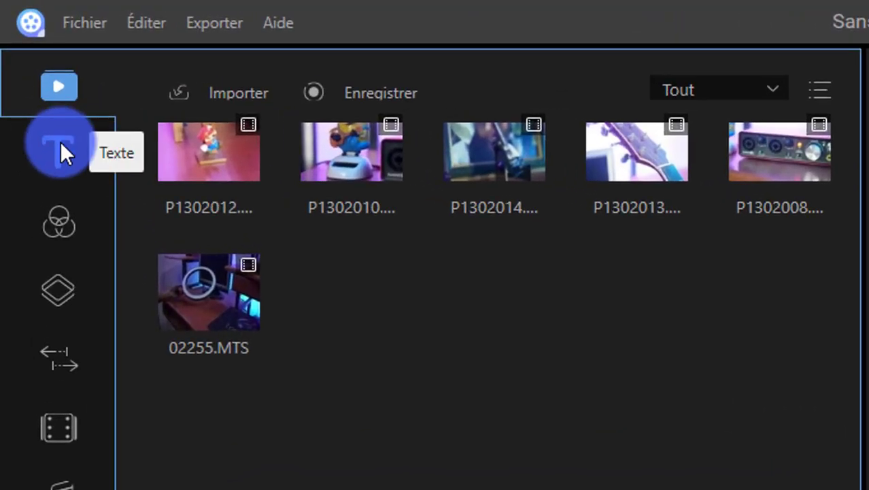
Step: Add the Lowthrid4 text template to the text track at the start of the second P1302010 segment
click(30, 76)
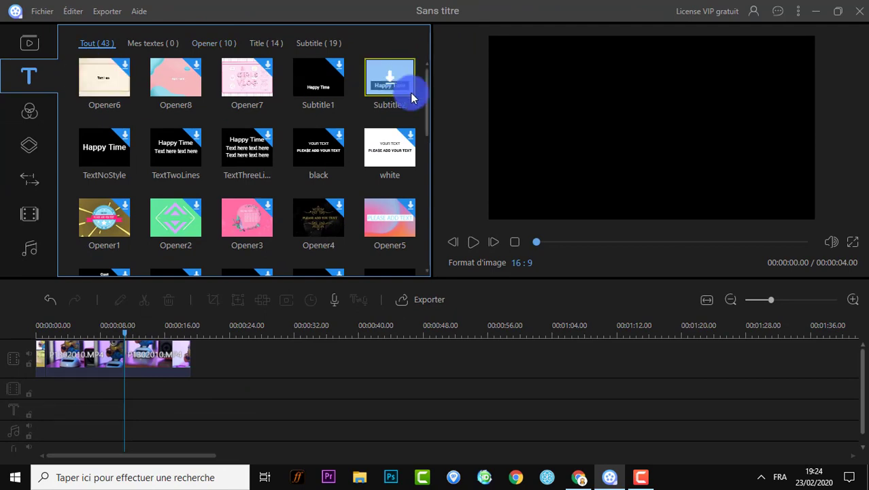
drag(429, 112, 428, 145)
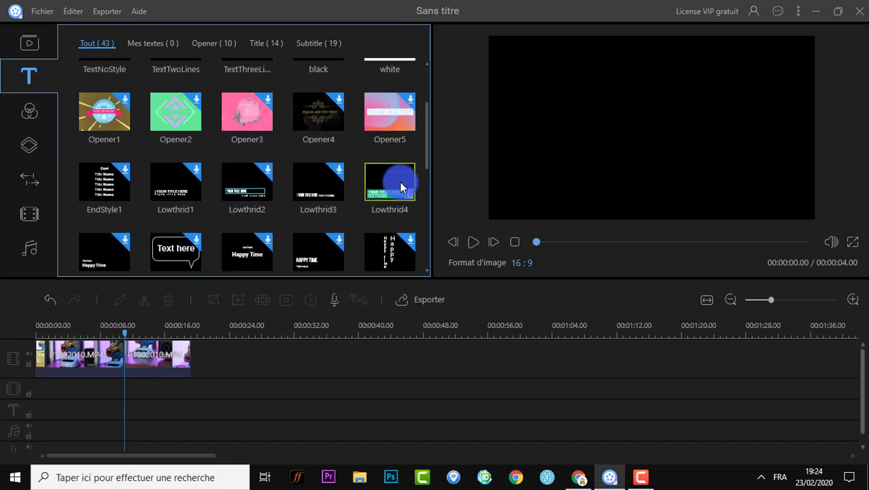
click(410, 198)
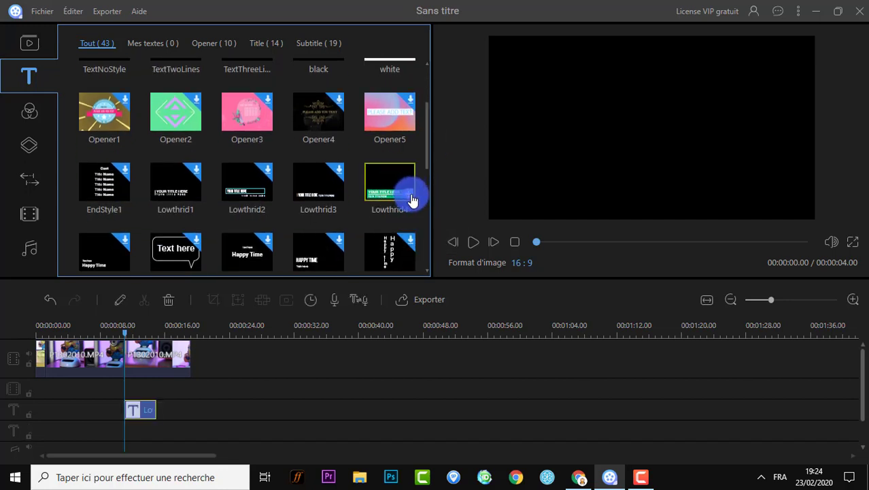
click(132, 407)
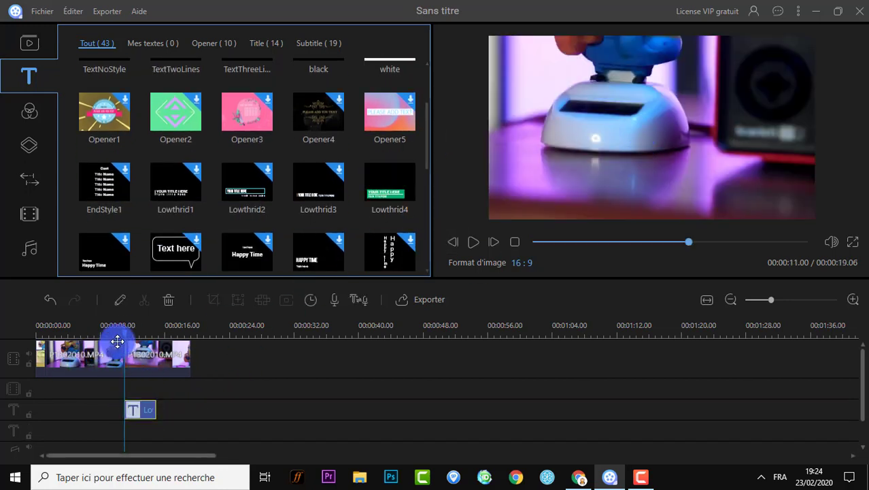
Step: Replace the template's "YOUR TITLE HERE" text with "votre texte ici" and play back the title from its start
double_click(127, 411)
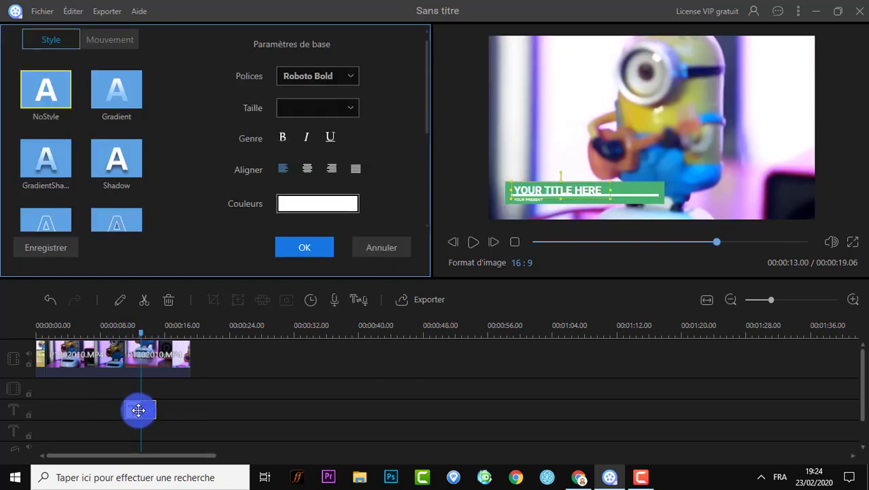
click(579, 191)
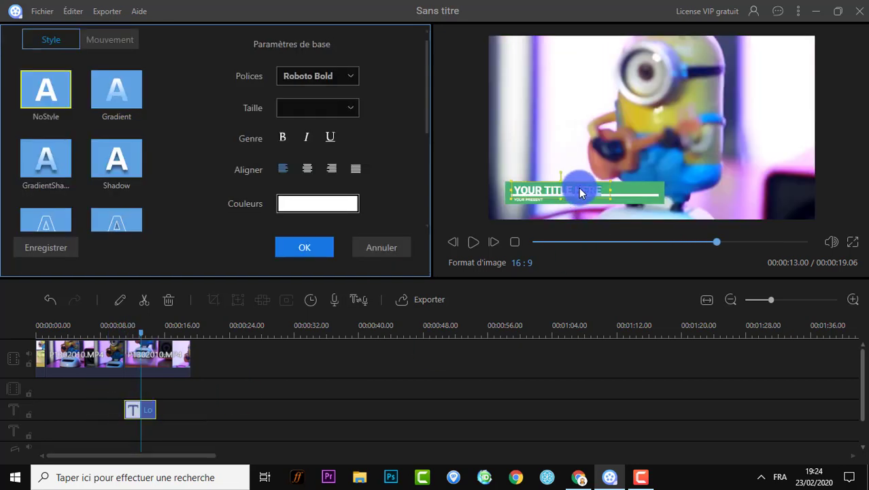
key(BackSpace)
key(BackSpace)
key(BackSpace)
key(BackSpace)
key(BackSpace)
key(BackSpace)
key(BackSpace)
key(BackSpace)
key(BackSpace)
key(BackSpace)
key(BackSpace)
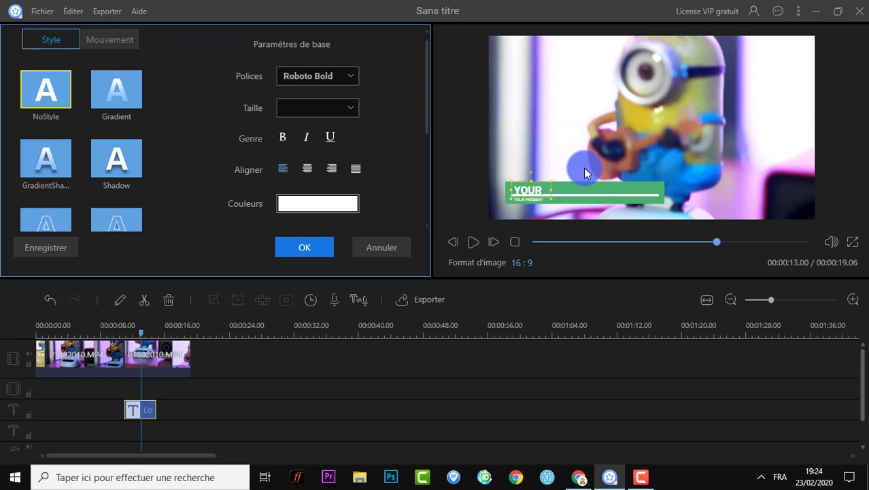
key(BackSpace)
text(votre texte ici)
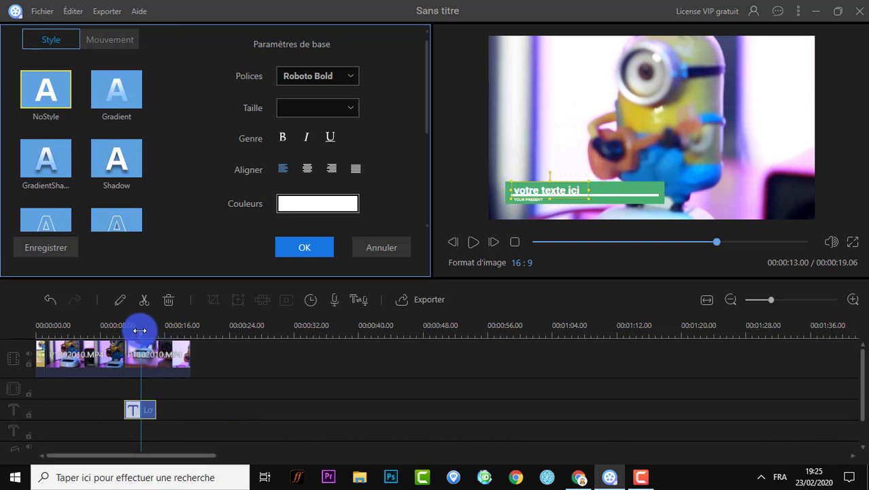
drag(139, 331, 124, 328)
click(472, 242)
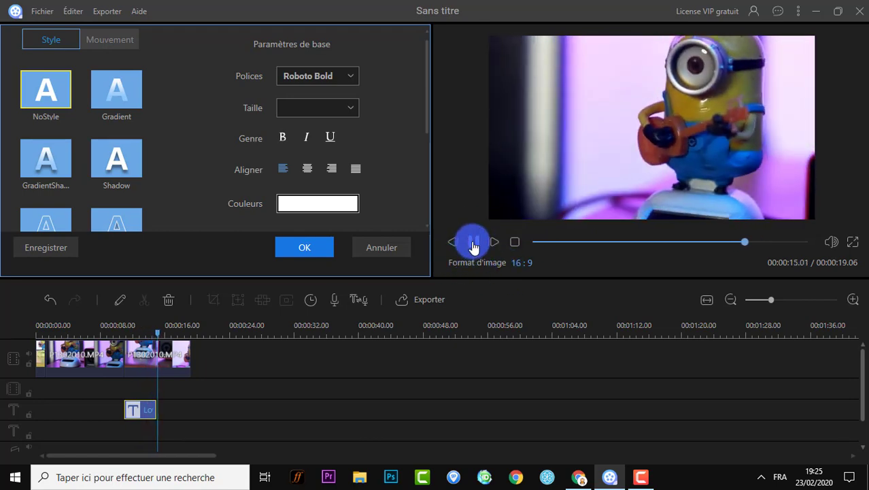
Step: Stop the title playback and leave the title's text settings without applying further changes
click(472, 242)
click(383, 248)
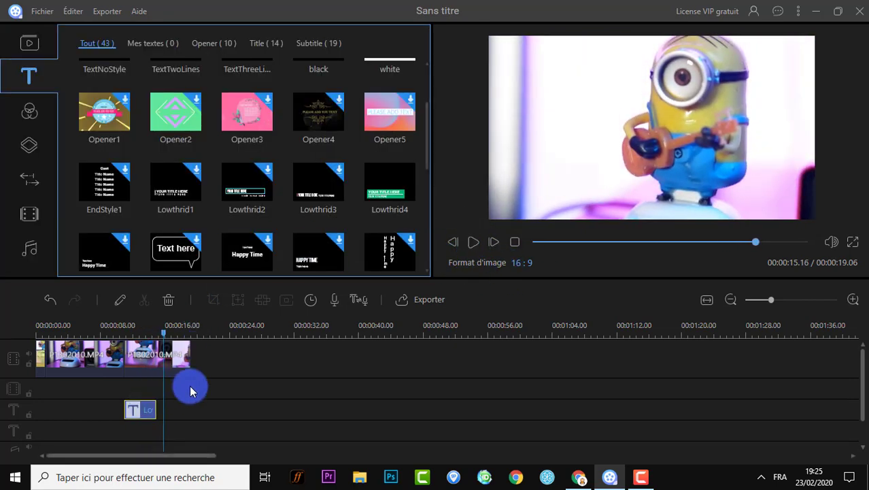
Step: Place the P1302012 clip on the overlay track at about 00:00:12.14, above the title, and preview the superimposed picture
click(29, 43)
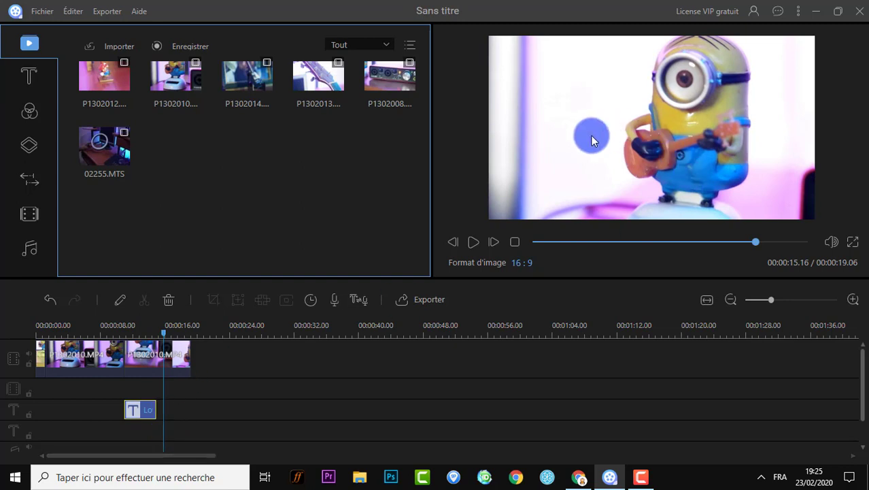
drag(111, 91, 140, 389)
click(139, 333)
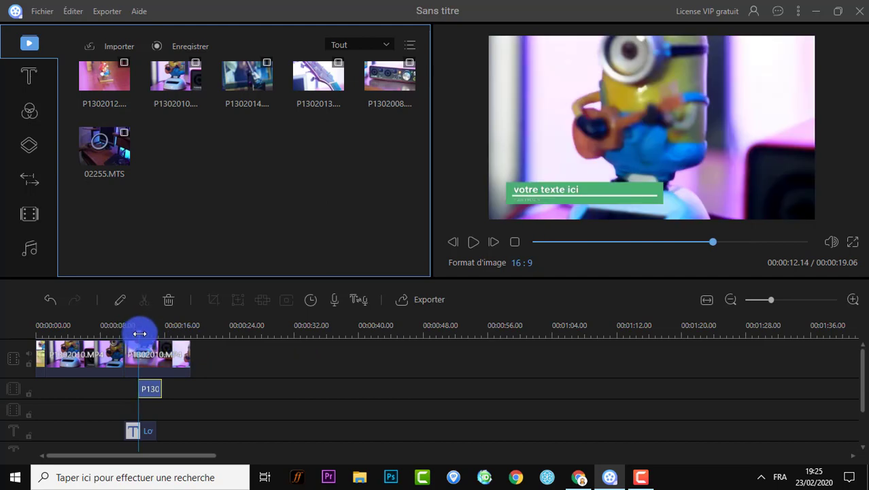
drag(140, 333, 148, 333)
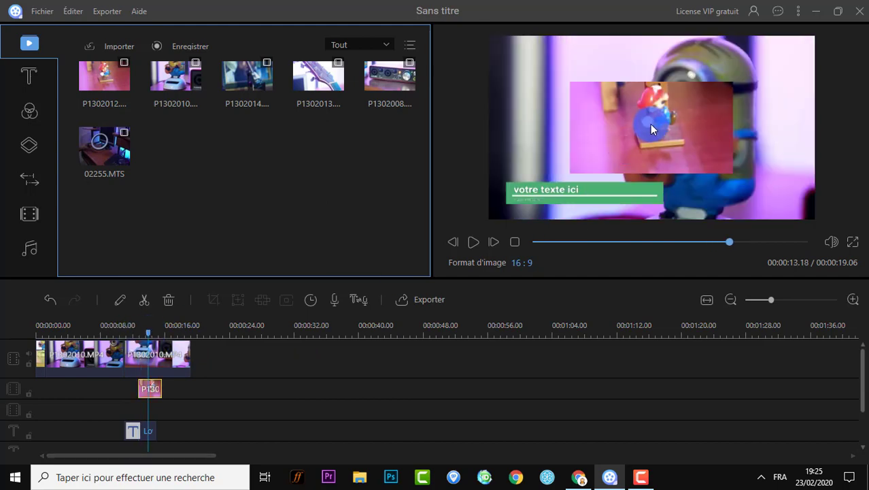
Step: Move the P1302012 overlay to the upper-left area of the video frame, narrow it from its right edge and apply the changes
double_click(651, 123)
double_click(450, 198)
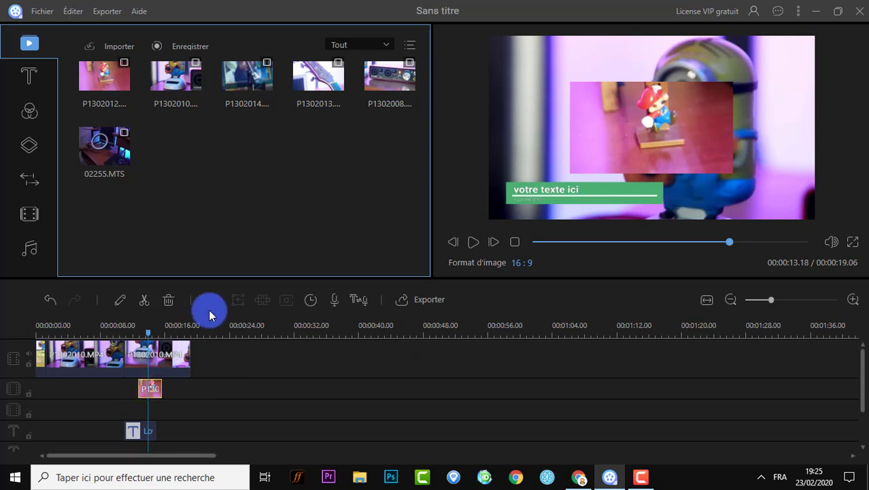
double_click(157, 387)
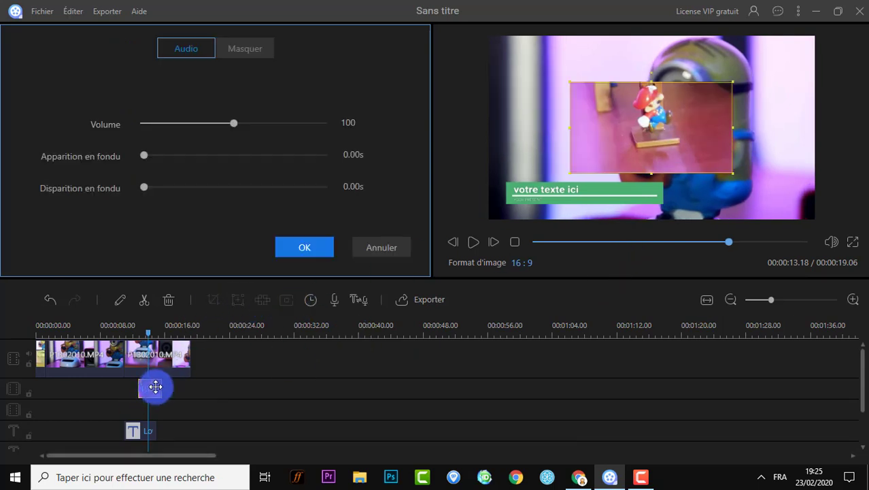
click(710, 169)
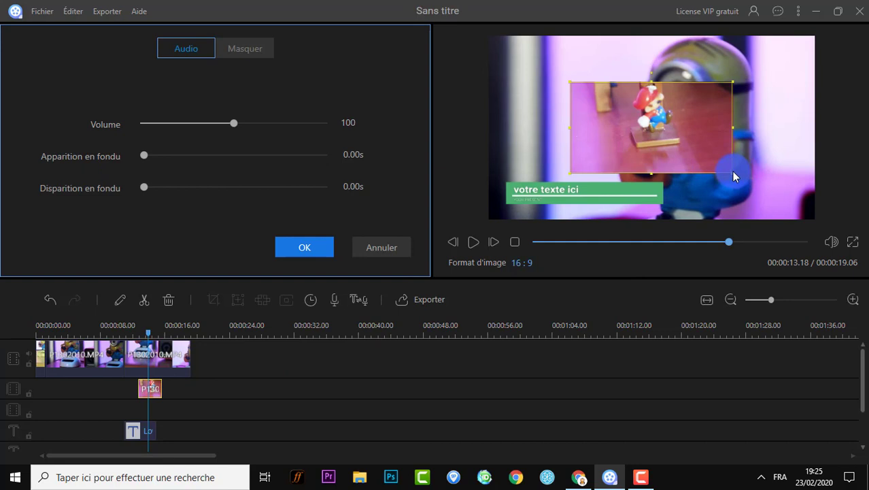
drag(733, 175, 648, 132)
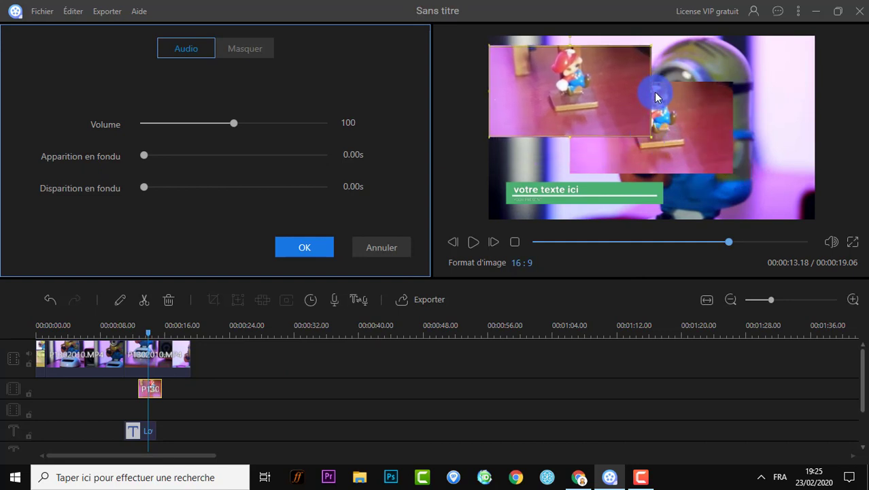
drag(654, 97, 649, 89)
click(330, 248)
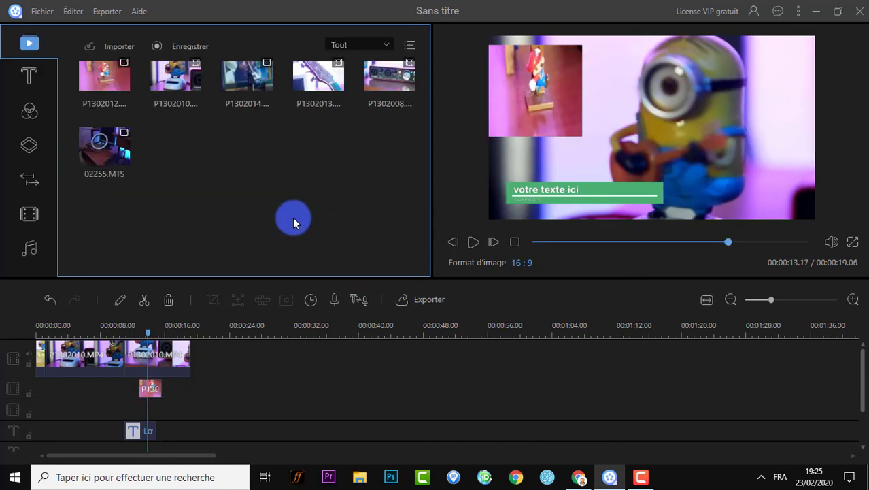
Step: Delete the P1302012 clip from the overlay track
click(156, 385)
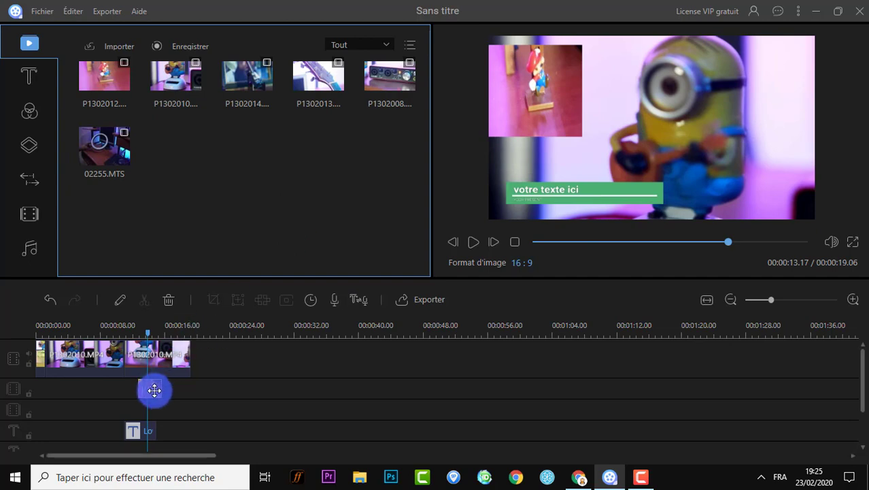
click(172, 306)
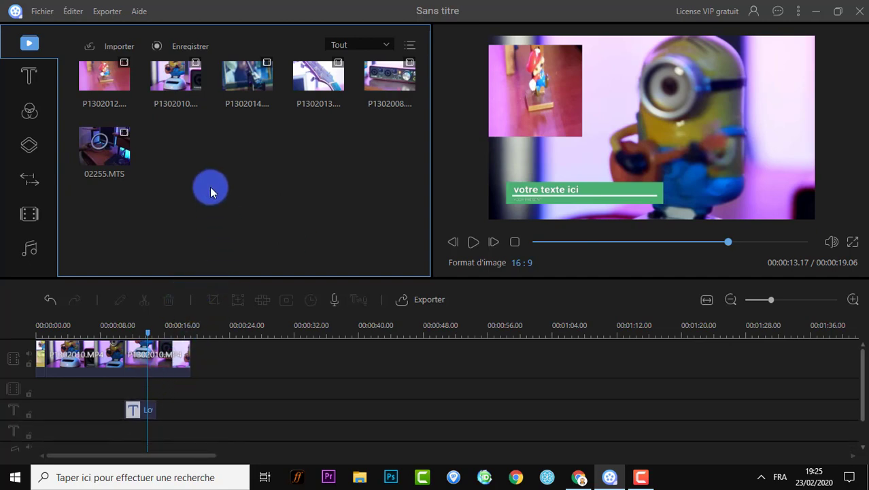
Step: Add the Snowy filter over the second P1302010 segment, starting at 00:00:15.00 where the title ends, and play it back
click(29, 111)
click(406, 81)
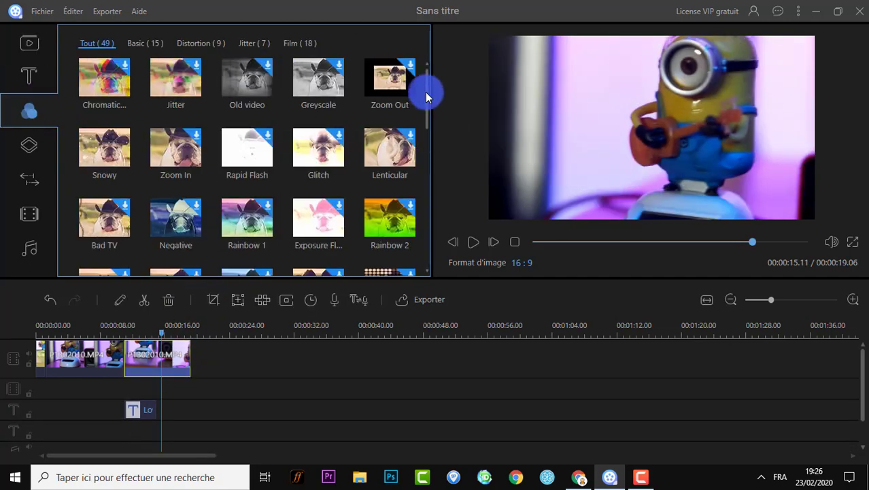
drag(427, 89, 434, 63)
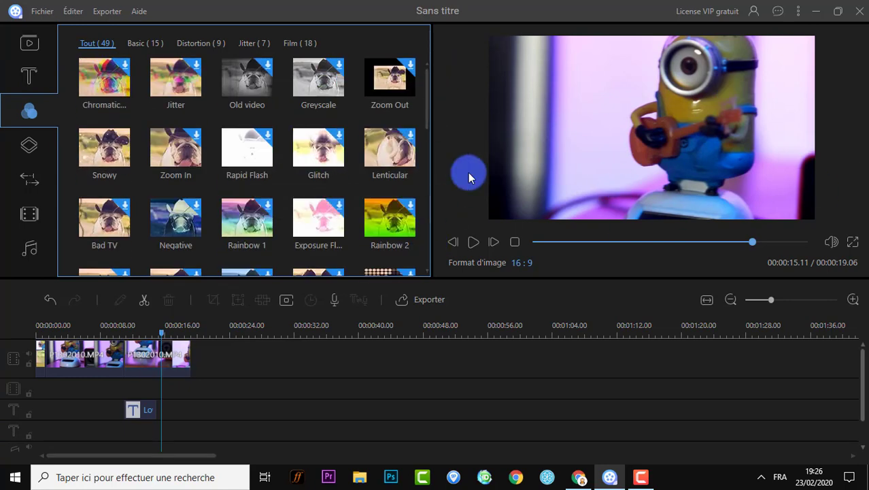
click(123, 161)
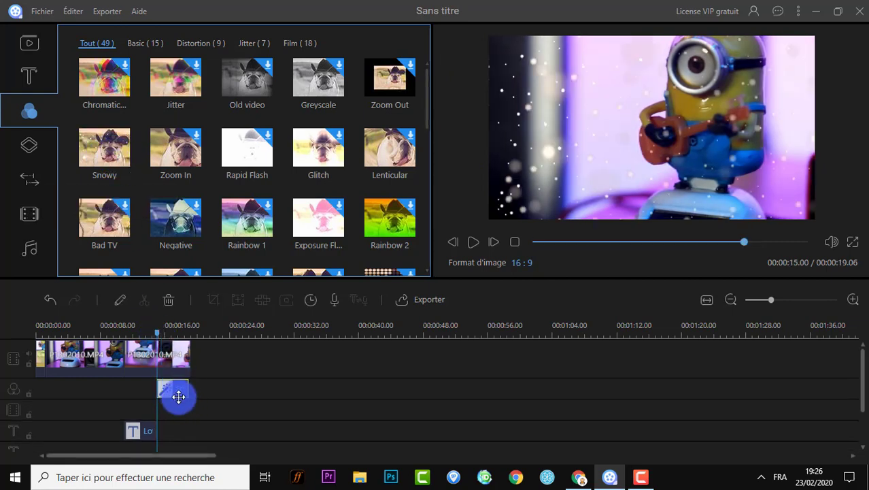
click(473, 242)
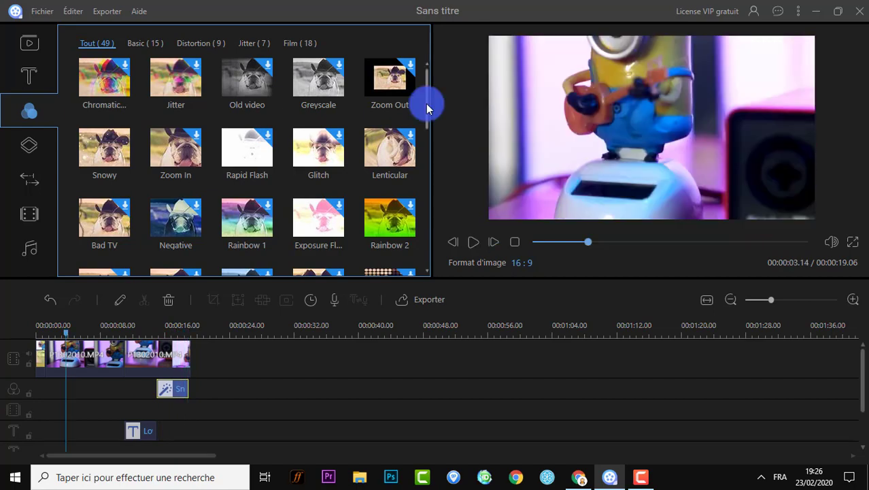
Step: Browse the available filters, overlays, transitions, elements and music, and return to the imported media
mouse_move(427, 104)
mouse_down()
mouse_move(440, 213)
mouse_move(428, 102)
mouse_up()
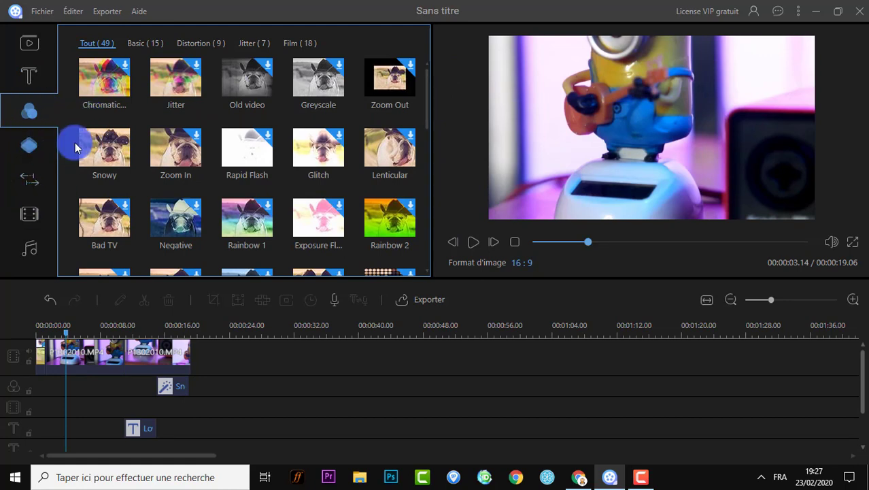
click(30, 151)
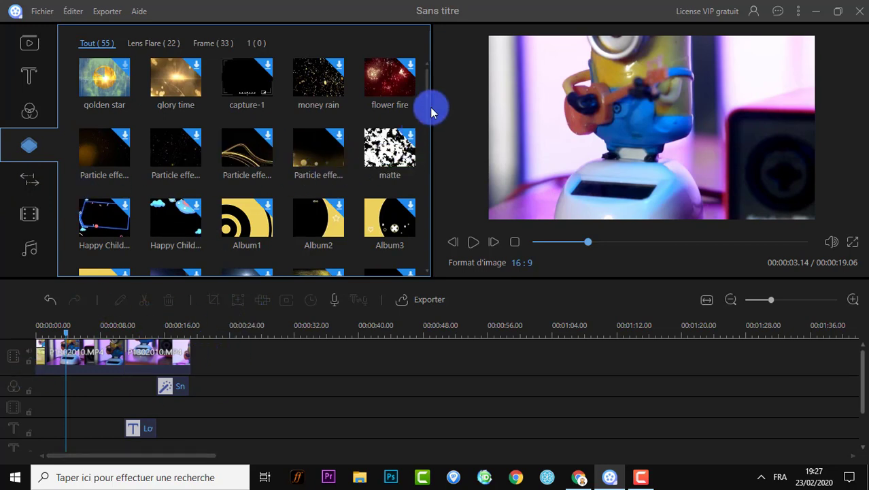
drag(426, 107, 423, 195)
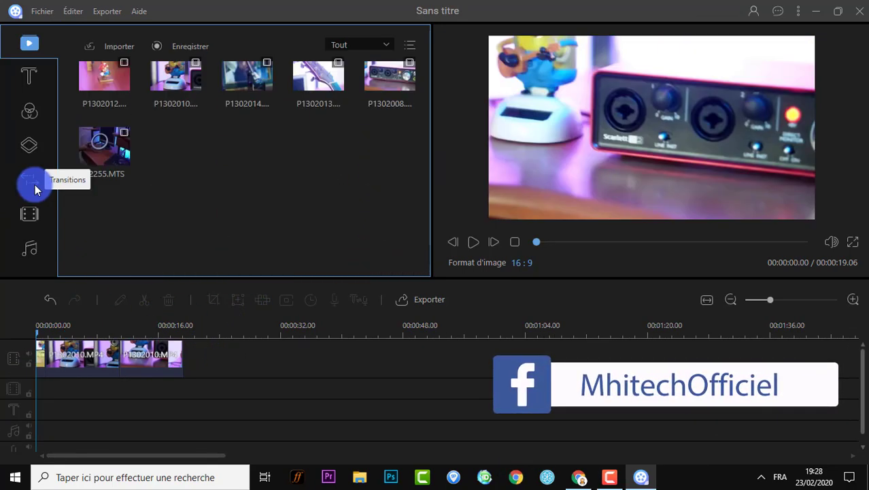
click(34, 182)
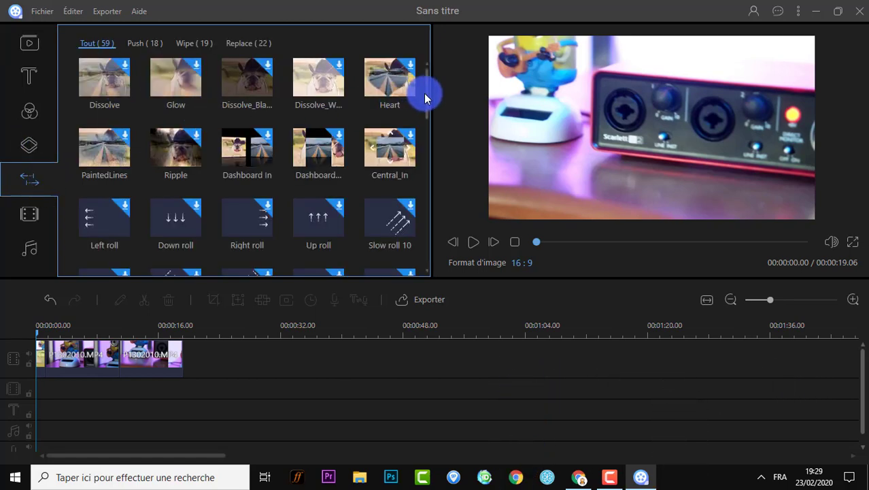
drag(427, 95, 430, 43)
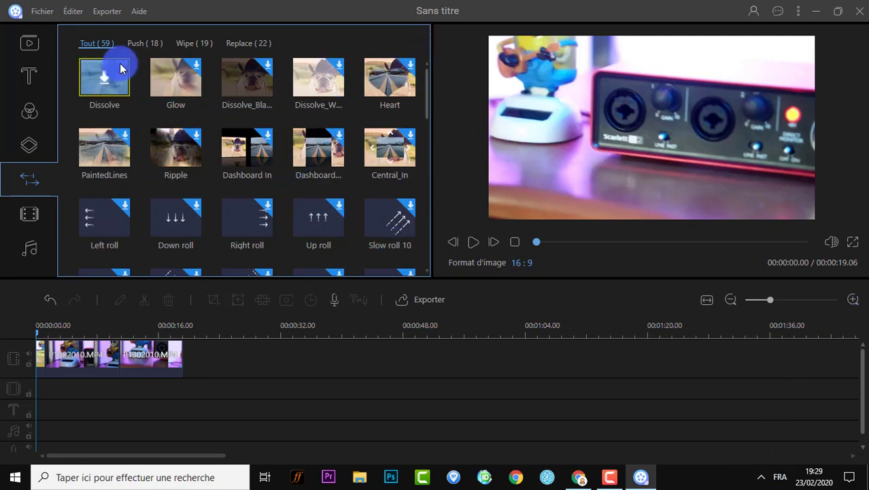
drag(425, 88, 397, 245)
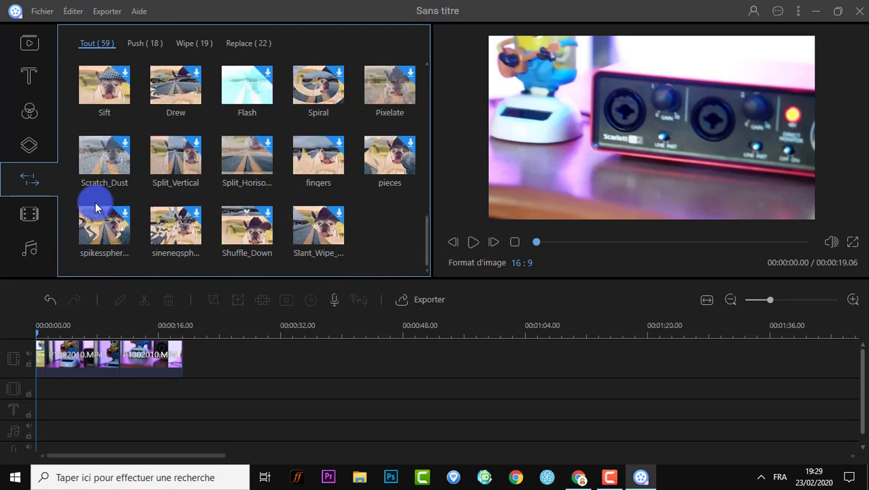
click(36, 219)
click(33, 213)
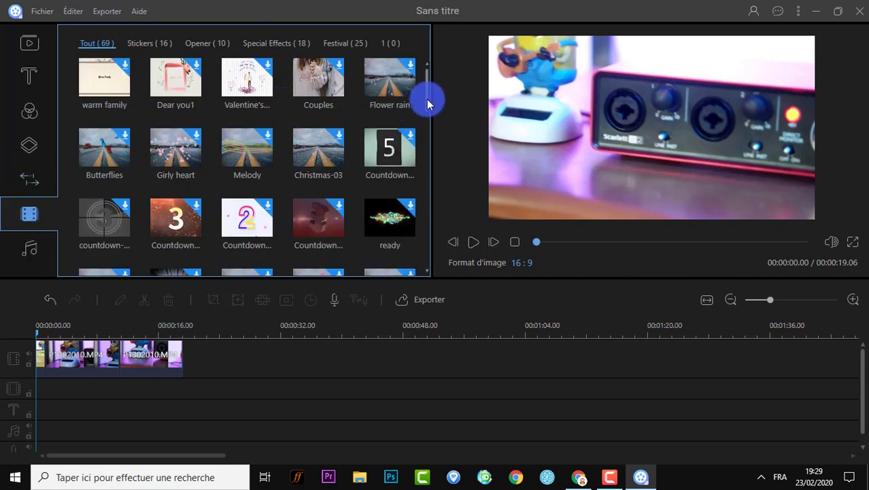
drag(427, 102, 436, 227)
click(37, 250)
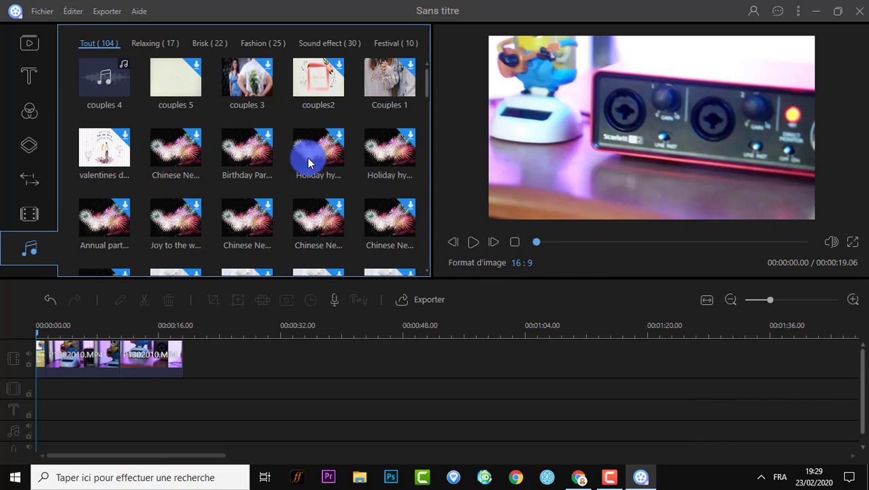
click(339, 142)
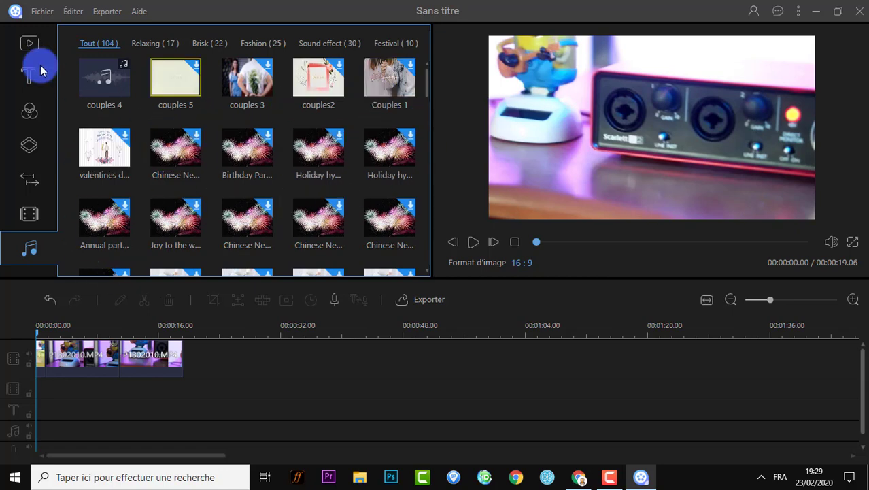
click(29, 43)
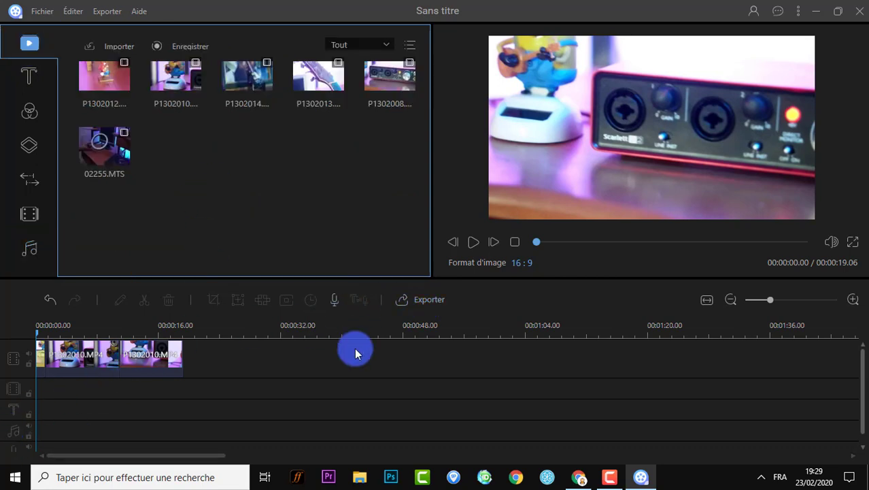
Step: Start exporting the project, review the video, audio and video-platform targets, and open the MP4 output settings
click(423, 304)
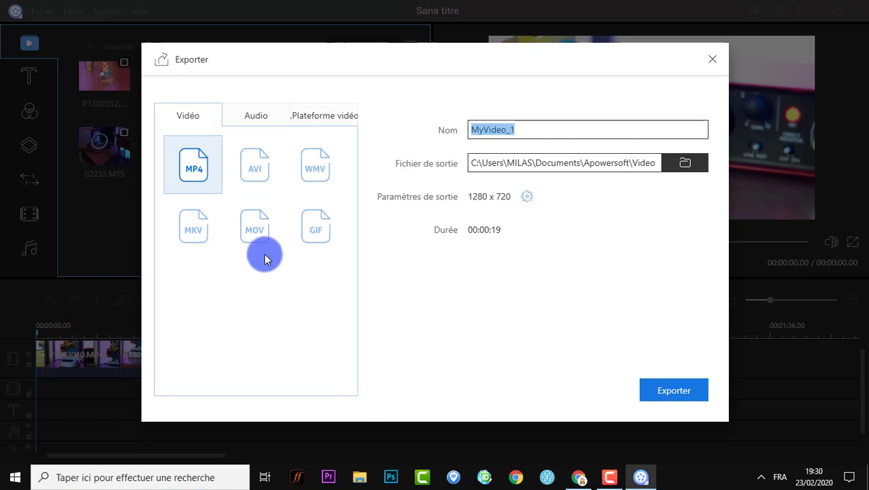
click(331, 240)
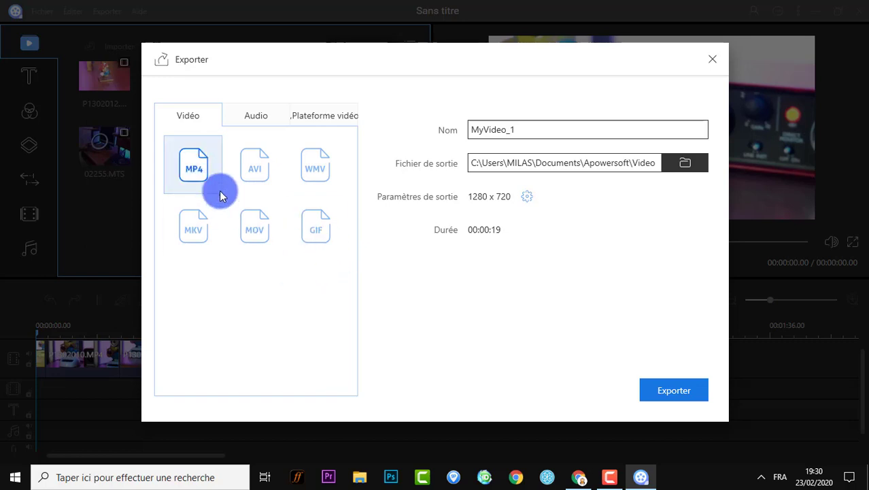
click(252, 119)
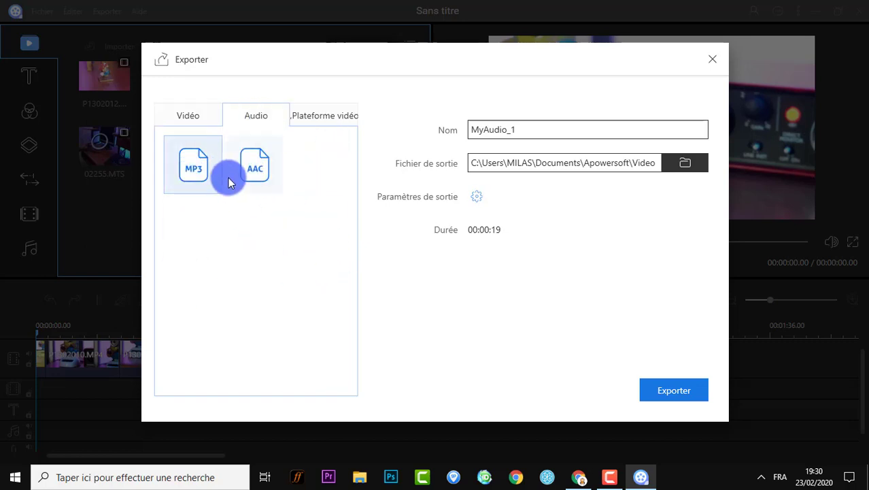
click(333, 119)
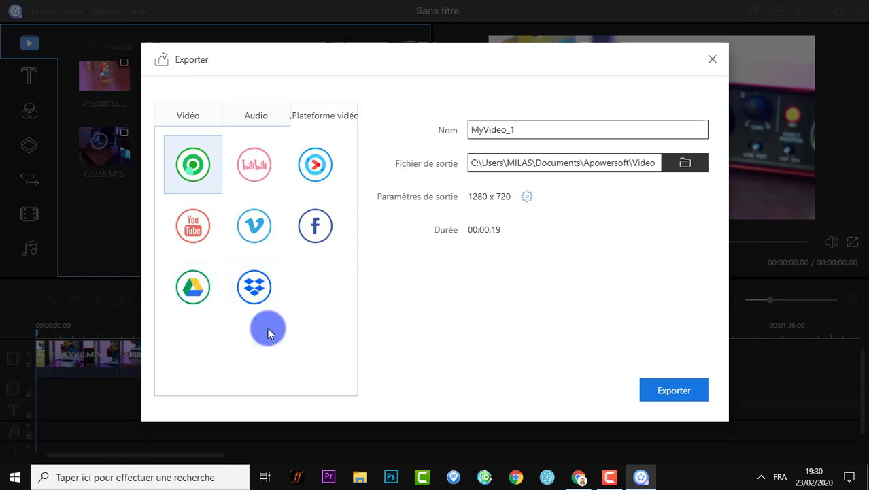
click(208, 120)
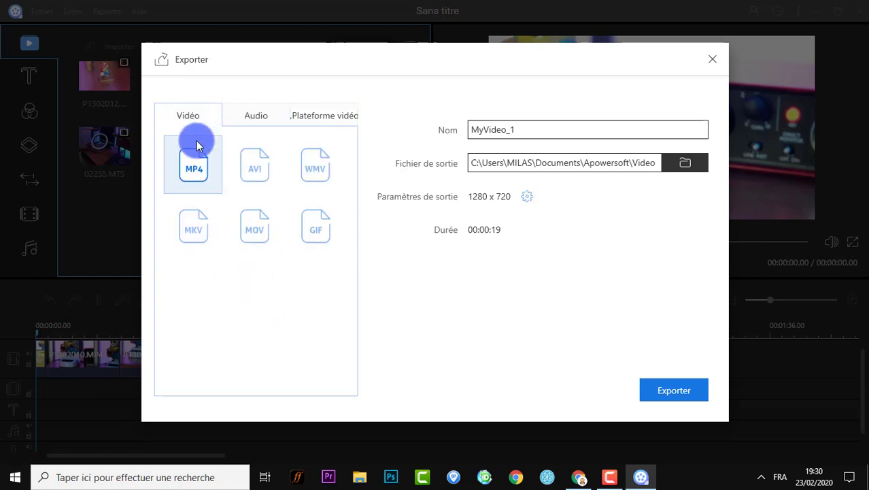
click(527, 198)
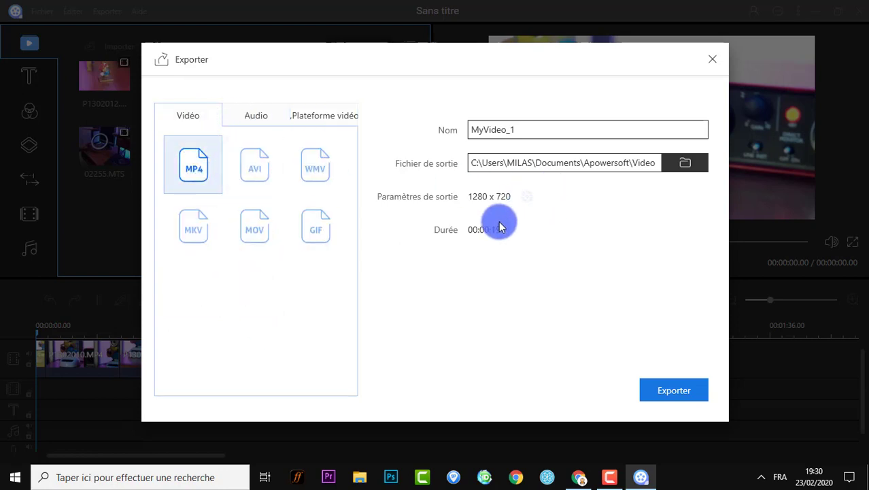
Step: Set the export resolution to 1920 x 1080, try the Haut quality preset and return to Standard
click(375, 244)
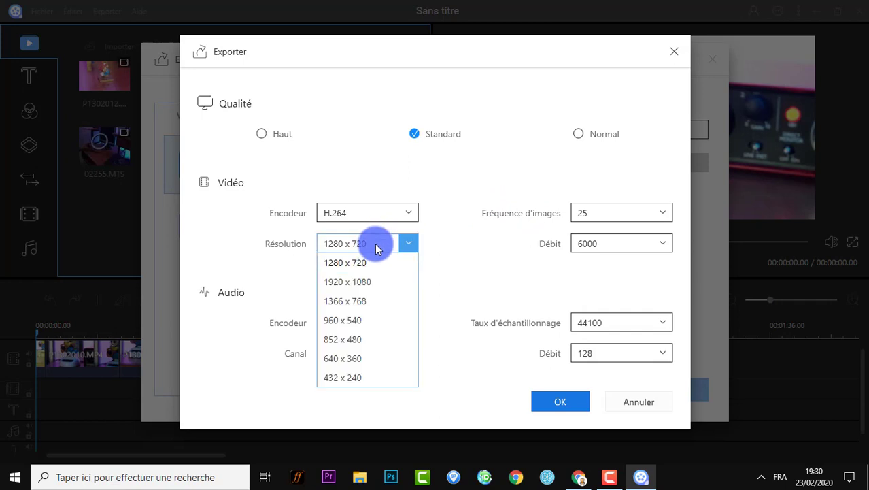
click(360, 282)
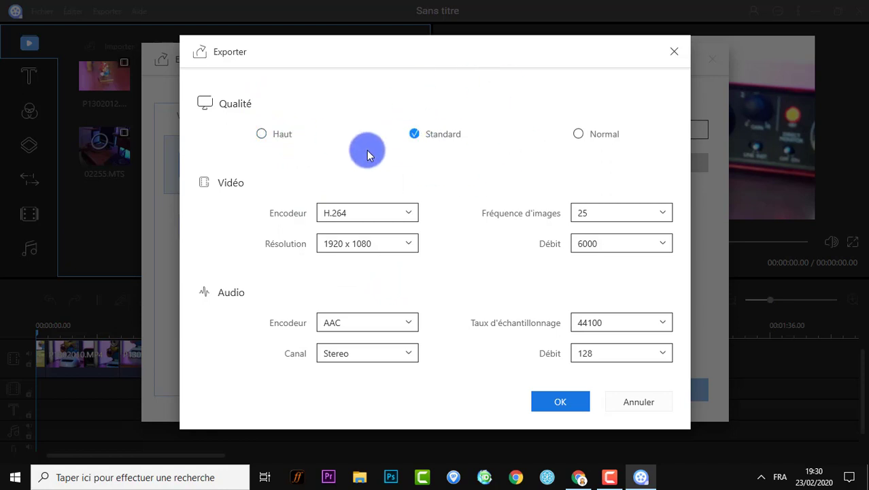
click(279, 136)
click(429, 133)
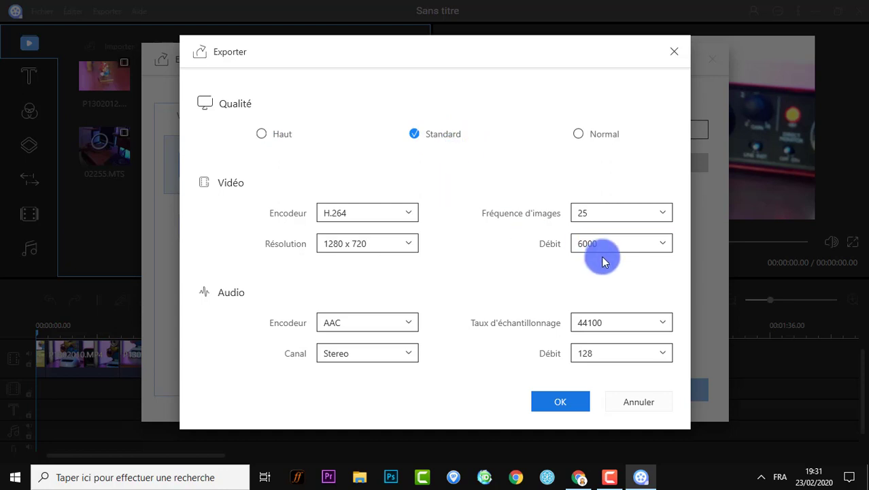
Step: Set the MP4 export's frame rate to 24 and apply the output settings
click(597, 216)
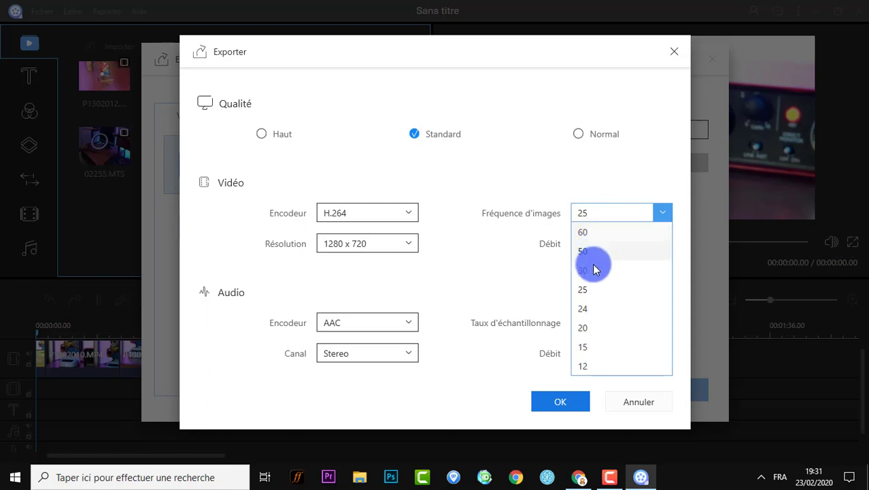
click(593, 312)
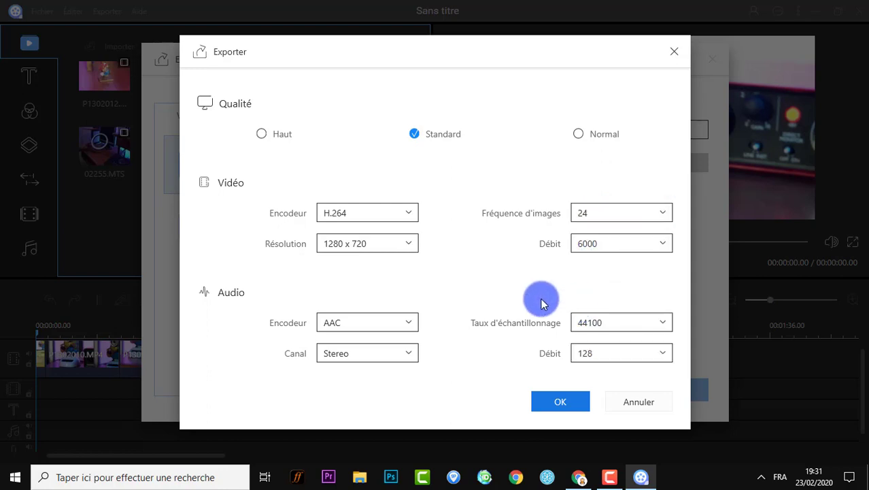
click(560, 402)
Step: Export the MP4 video to the Bureau (desktop) folder under the name "ma video"
click(474, 166)
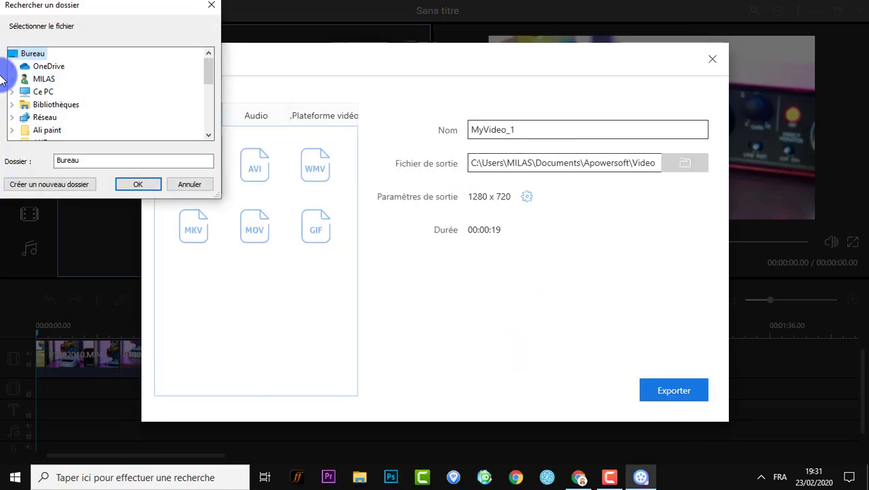
click(142, 187)
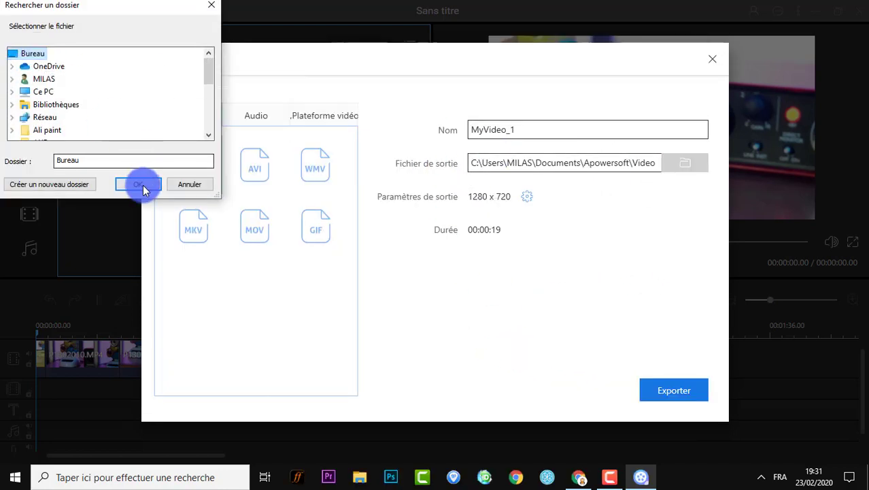
double_click(539, 130)
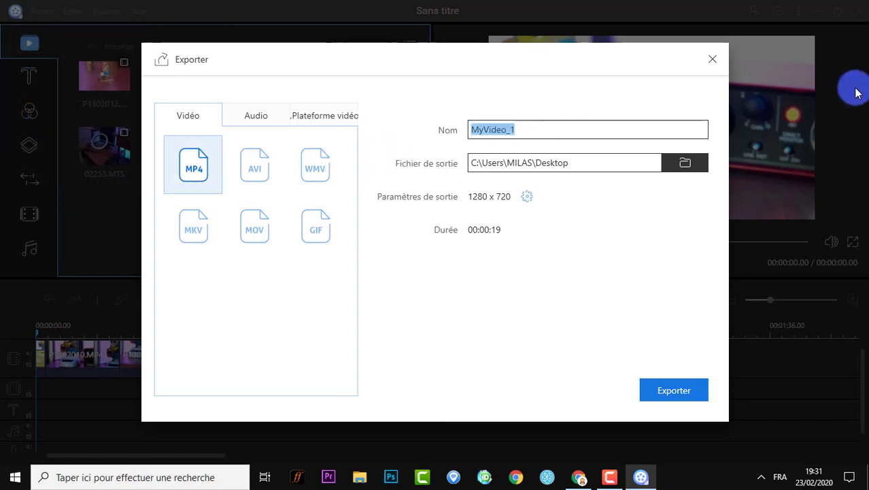
text(ma video)
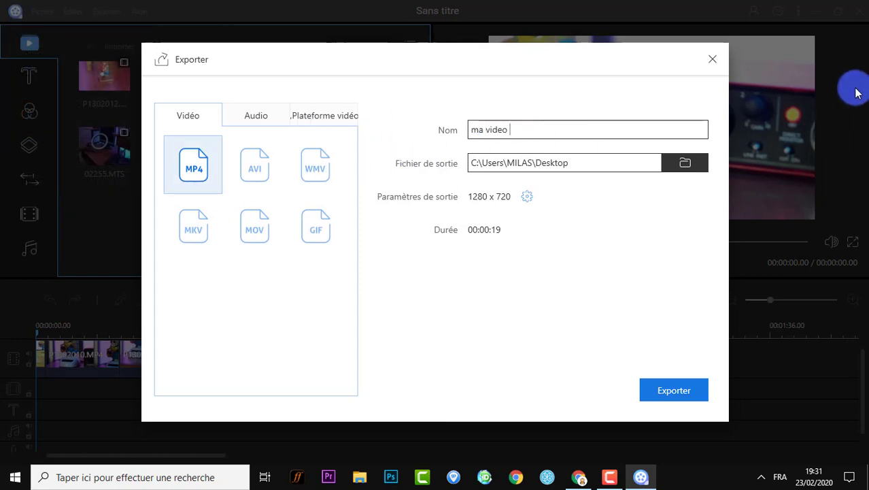
click(674, 393)
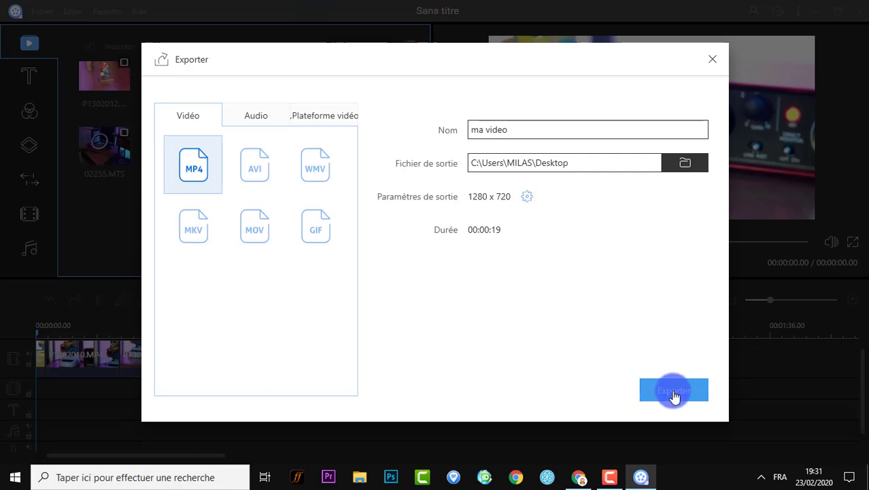